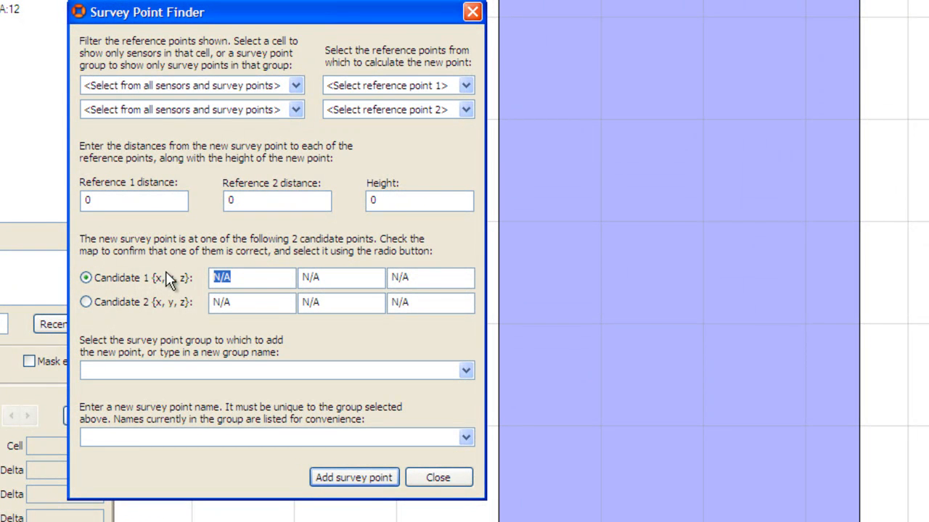
Step: Set the candidate 1 coordinates to x 1.165, y 3.226 and z 0.78
click(85, 304)
click(85, 278)
drag(270, 274, 181, 283)
text(1.165)
key(Tab)
text(3)
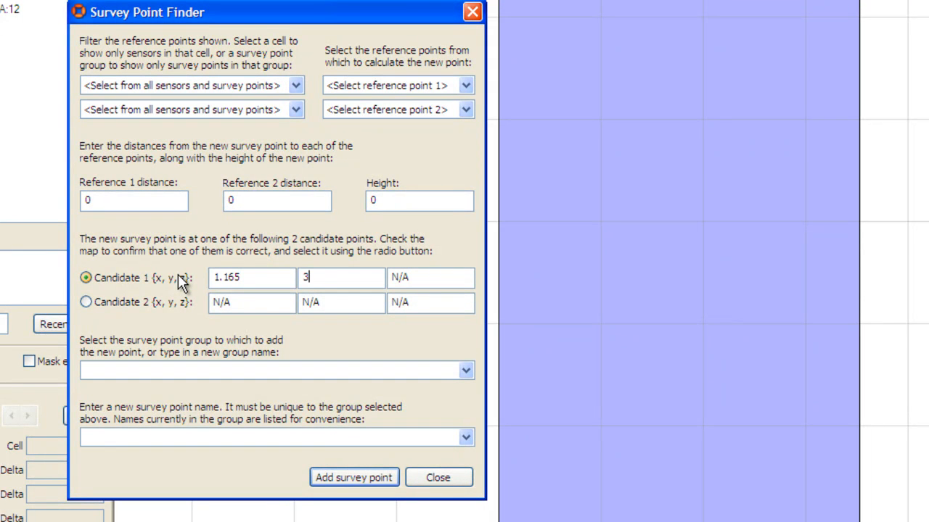
text(.226)
key(Tab)
text(0.78)
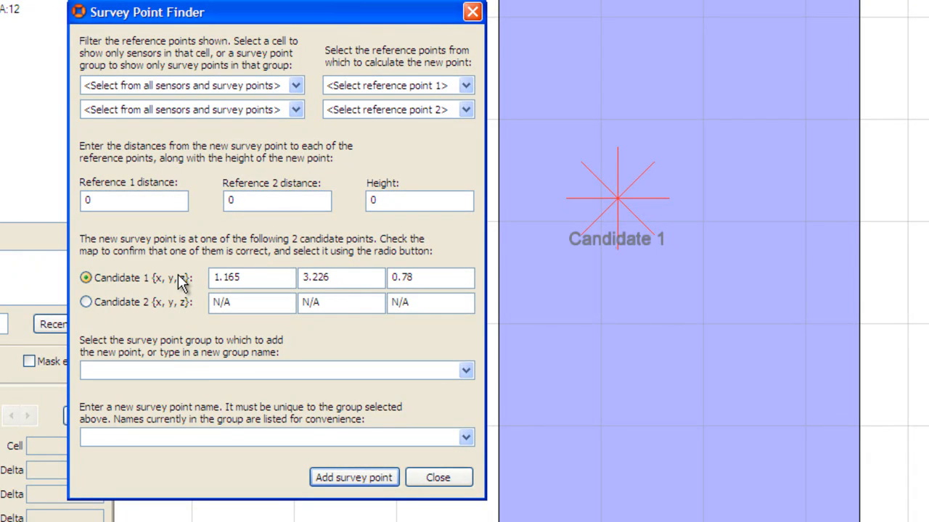
Step: Add the candidate as survey point P1 in a new group named Survey Points
click(156, 371)
text(Survey Points)
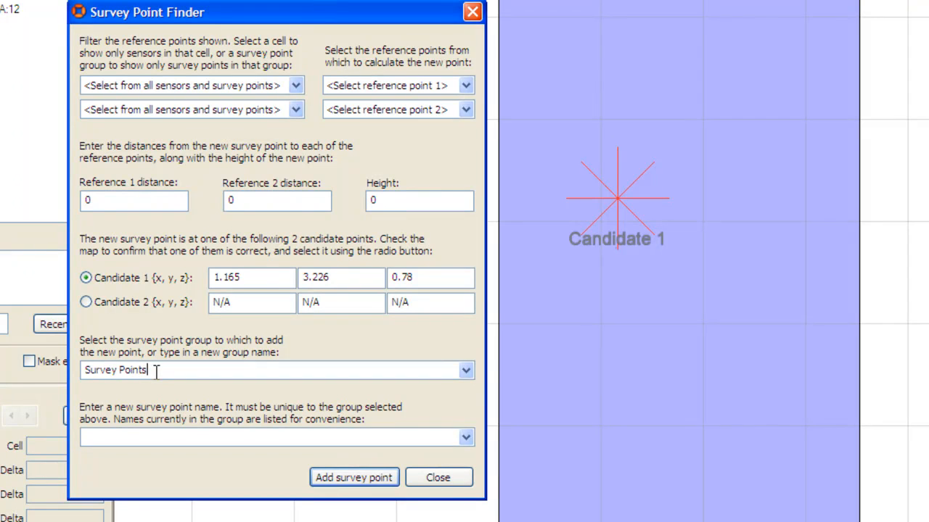
click(153, 438)
text(P1)
click(344, 477)
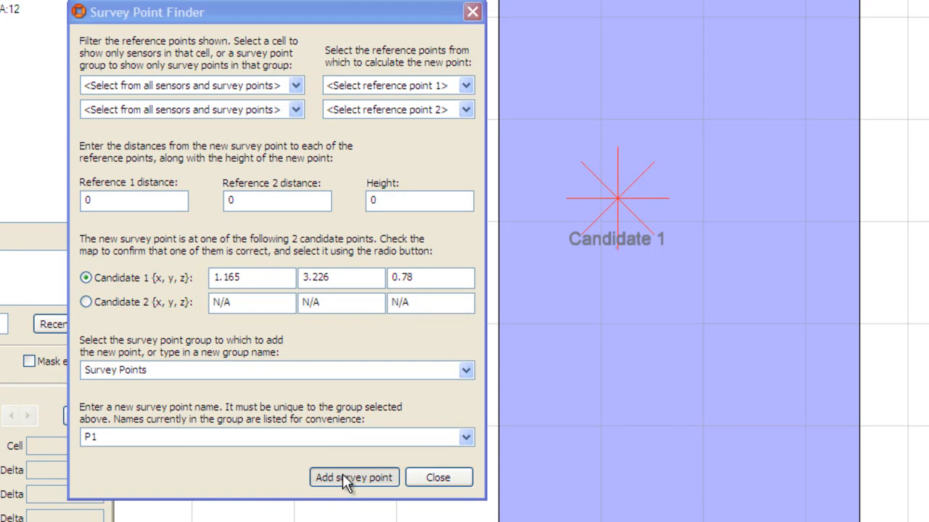
click(535, 316)
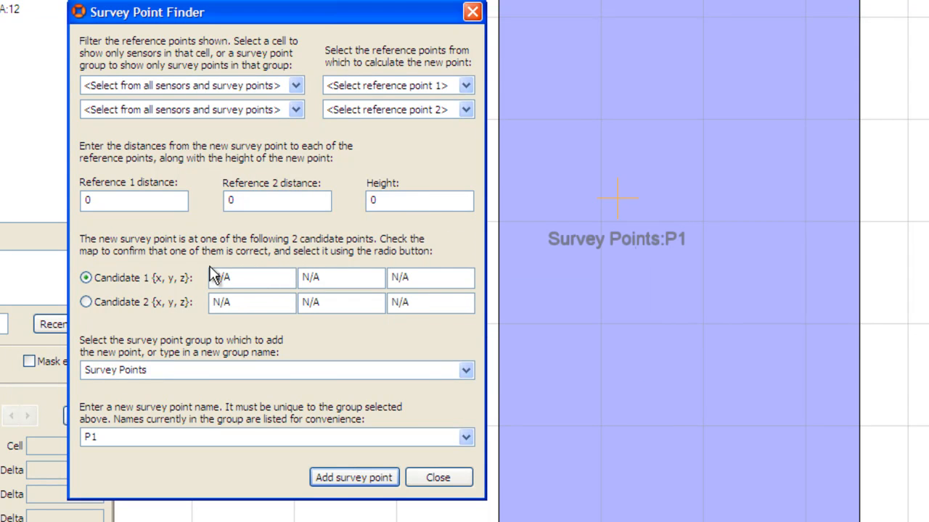
Step: Set the candidate 1 coordinates to x 1.965, y 2.772 and z 0.78
drag(242, 277, 200, 278)
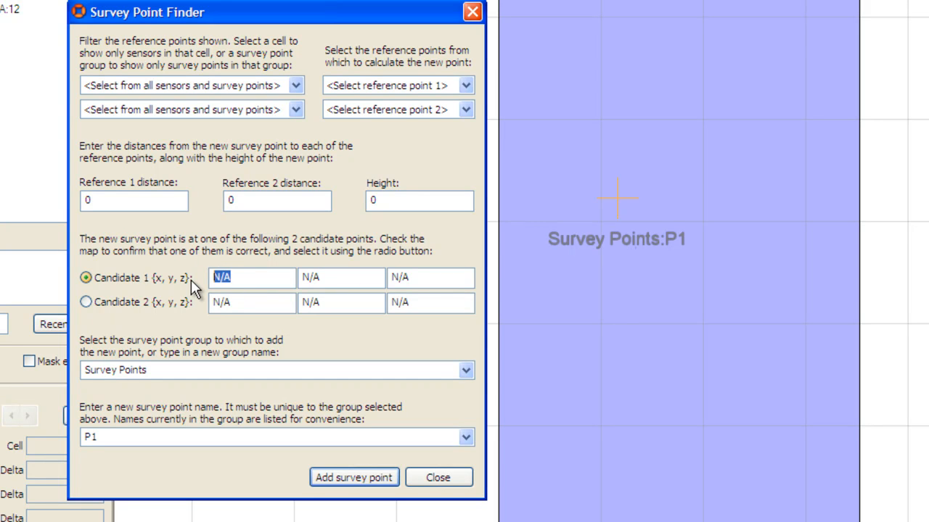
text(1.965)
key(Tab)
text(2.772)
key(Tab)
text(0.78)
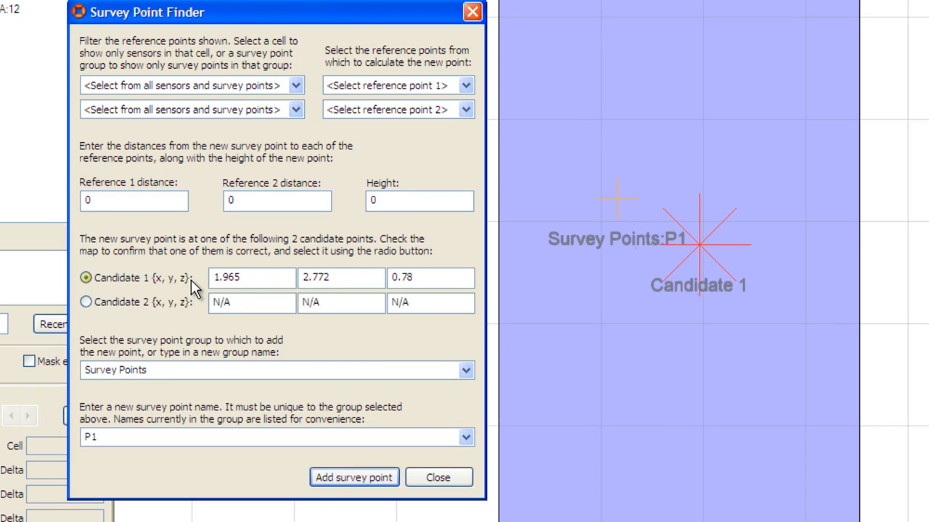
Step: Name the new point P2 and add it to the Survey Points group
double_click(109, 435)
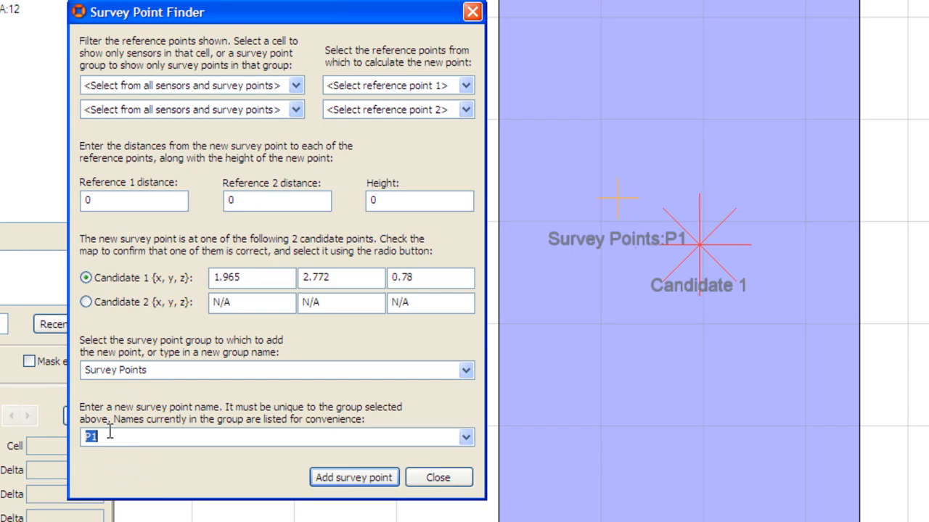
text(P2)
click(376, 480)
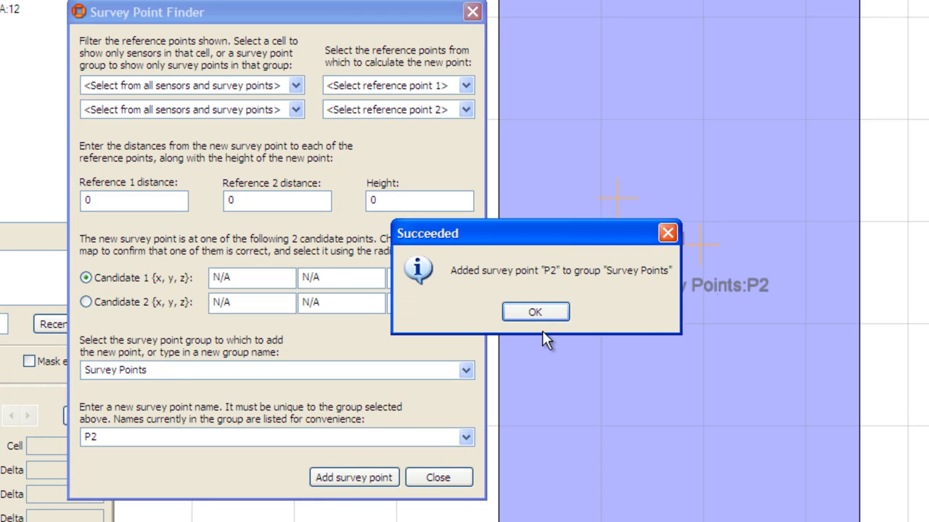
click(545, 315)
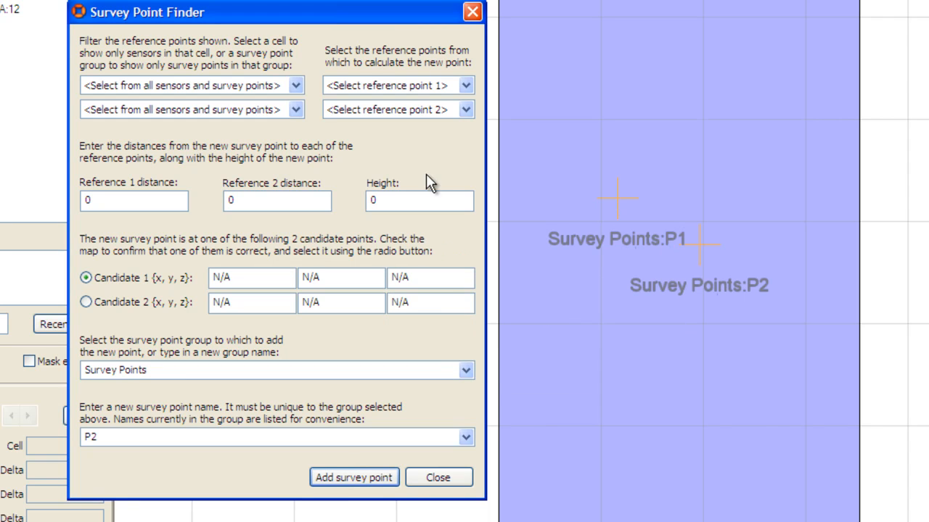
Step: Filter both references by the Survey Points group and choose P1 as reference point 1 and P2 as reference point 2
click(296, 87)
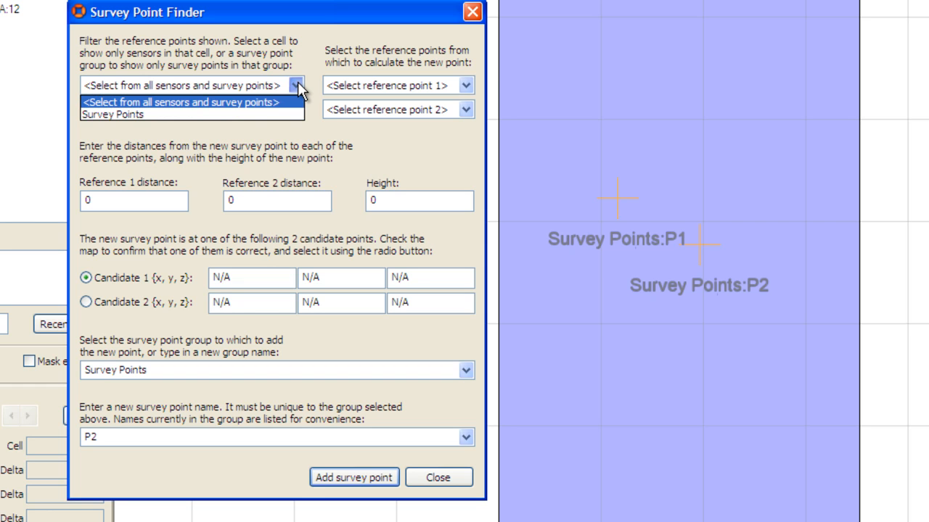
click(149, 112)
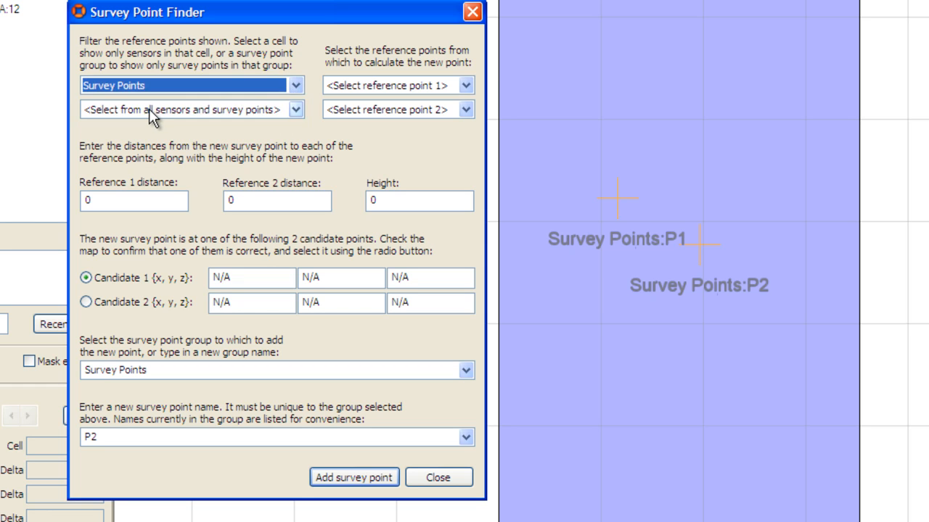
click(373, 87)
click(377, 115)
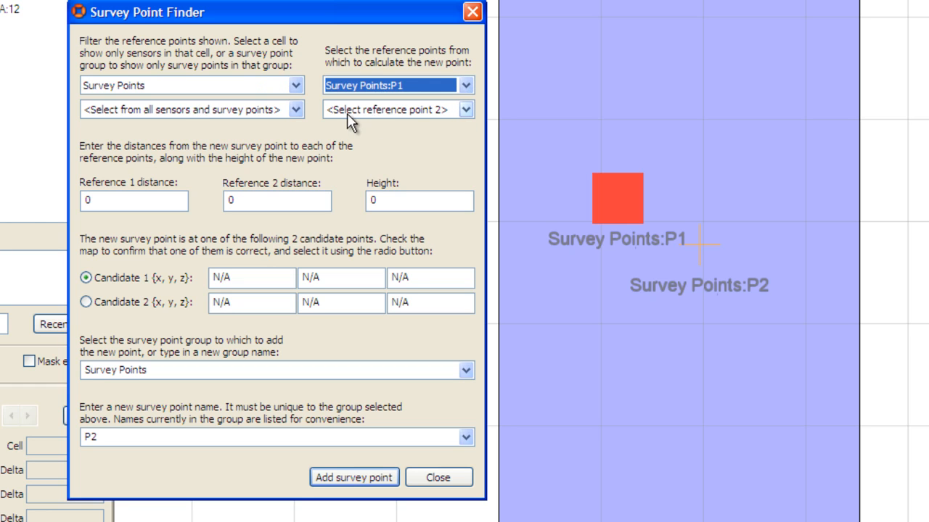
click(296, 110)
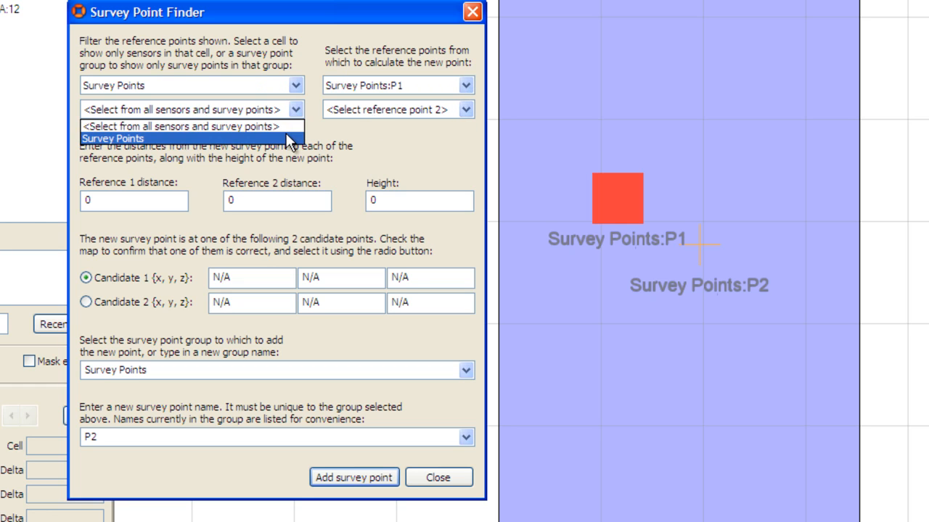
click(284, 136)
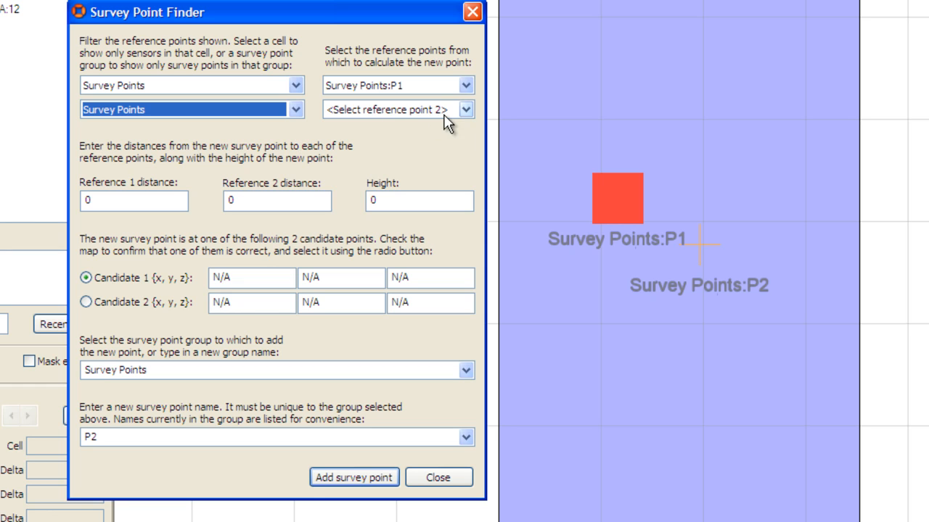
click(444, 114)
click(426, 151)
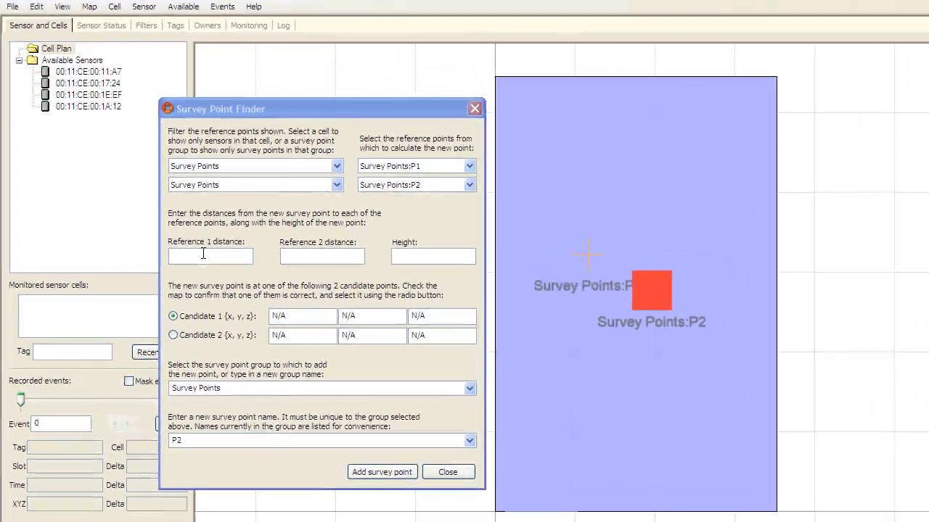
Step: Set the new point's distances to 2.576 from reference 1 and 3.231 from reference 2, with a height of 2.37
click(202, 240)
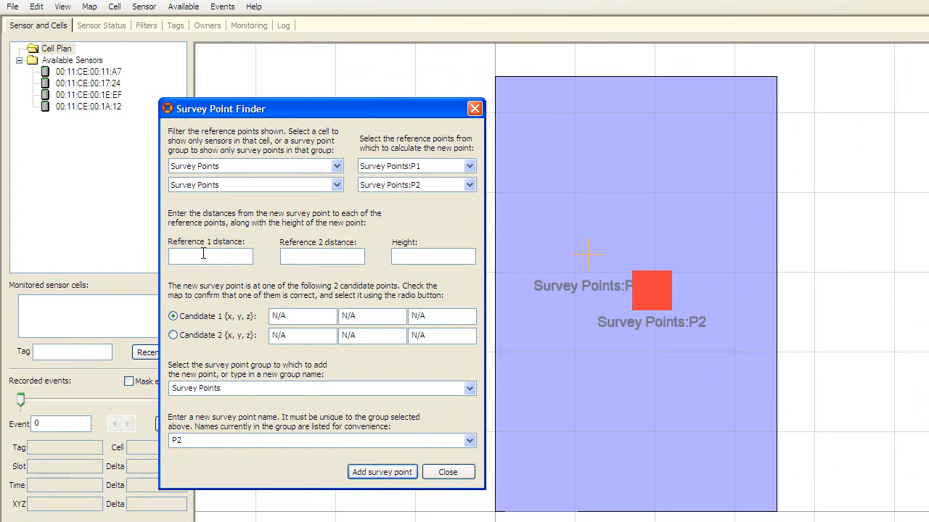
text(2.576)
key(Tab)
text(3.231)
text(2.37)
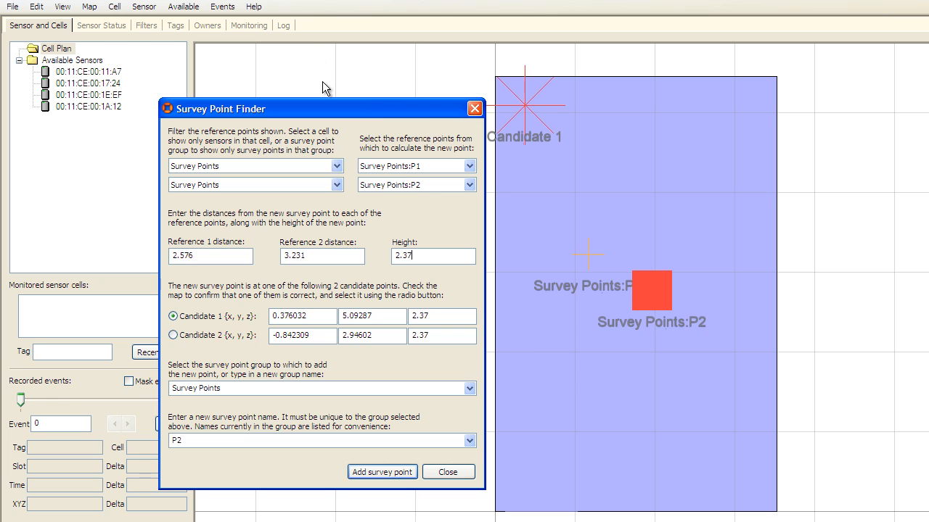
Step: Move the Survey Point Finder off the map and compare both candidate positions, ending with candidate 1 selected
drag(333, 108, 220, 81)
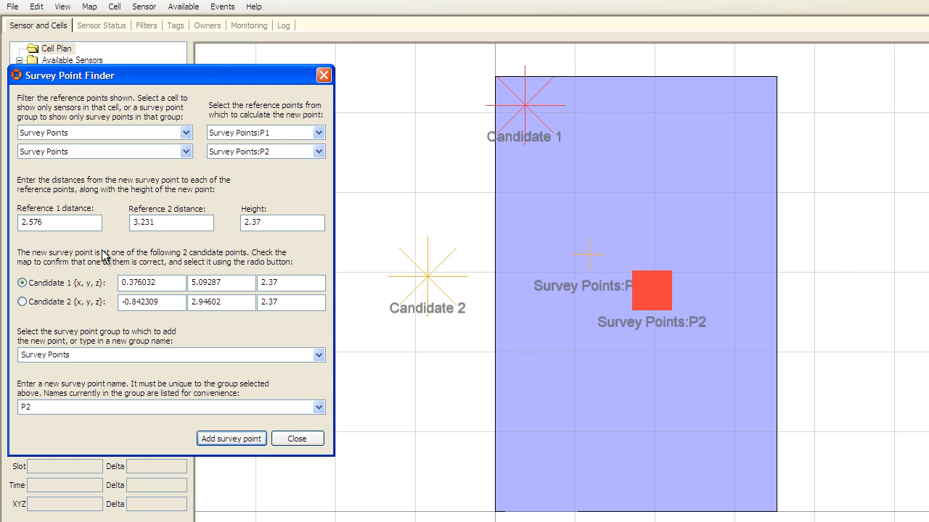
click(32, 303)
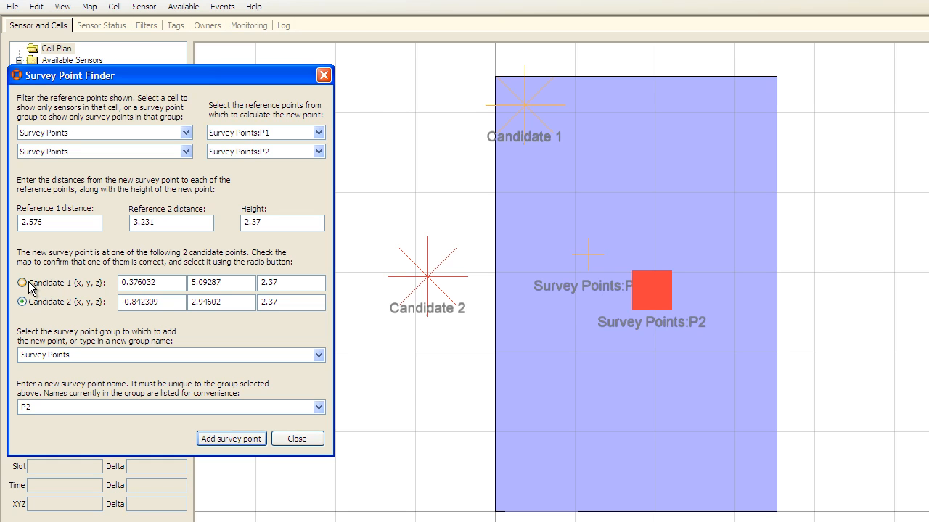
click(32, 288)
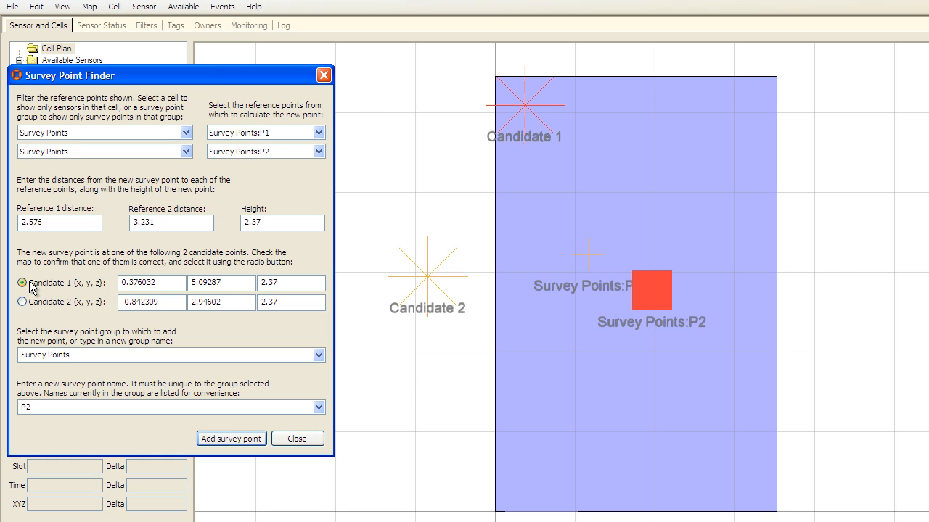
Step: Add the selected candidate as survey point 1E:EF in a new group named Sensors
click(95, 355)
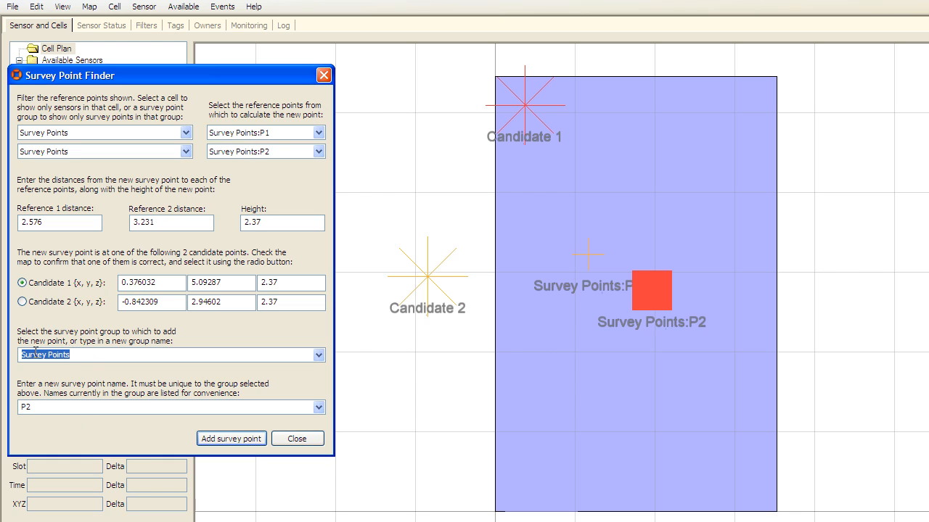
text(Se)
text(nsors)
text(1E:)
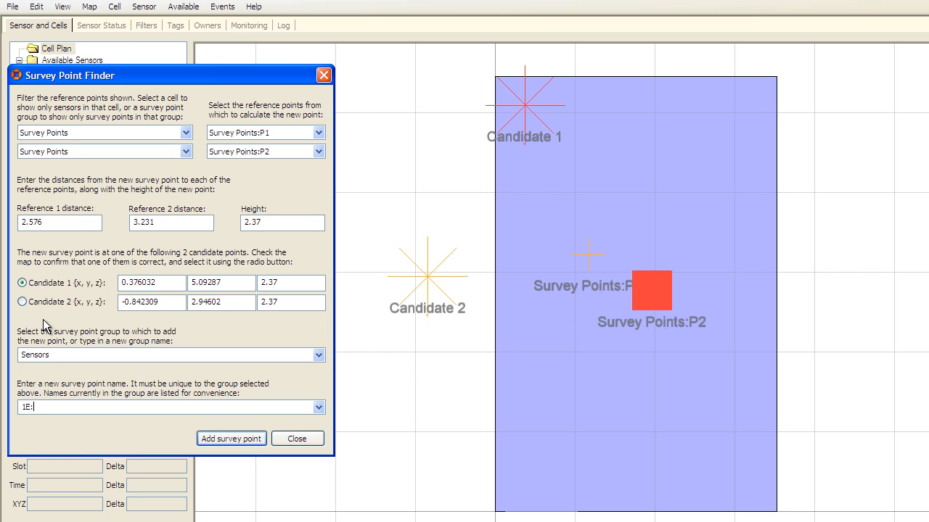
text(EF)
click(209, 446)
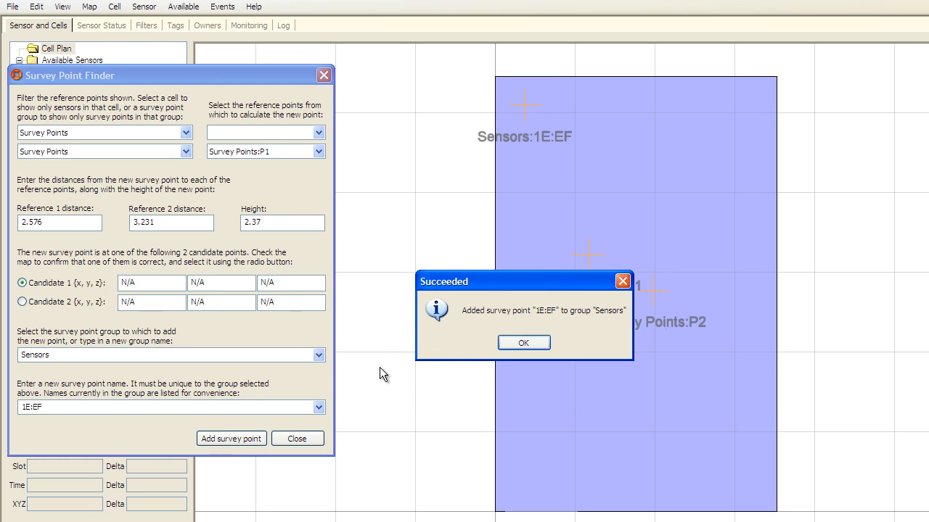
click(510, 345)
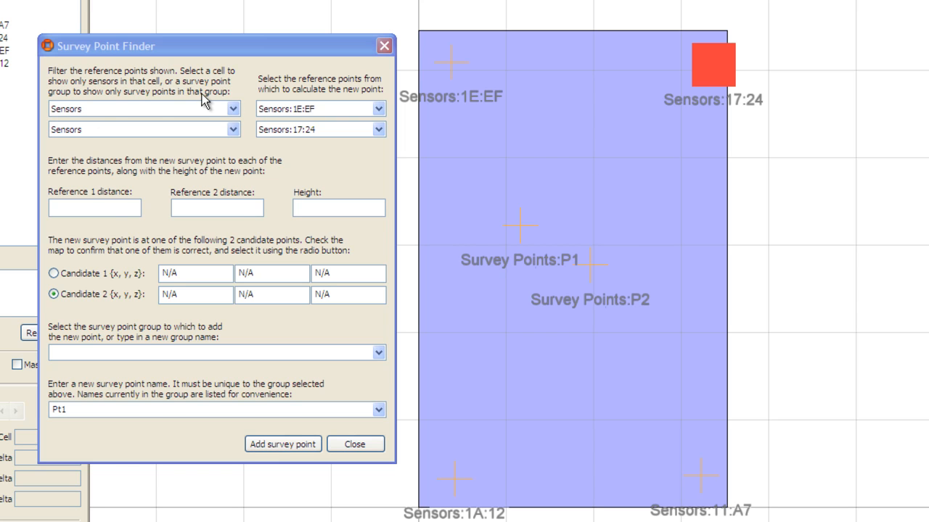
Step: Set the distances to 3.18 from sensor 1E:EF and 3.25 from sensor 17:24, with a height of 0.78
click(102, 208)
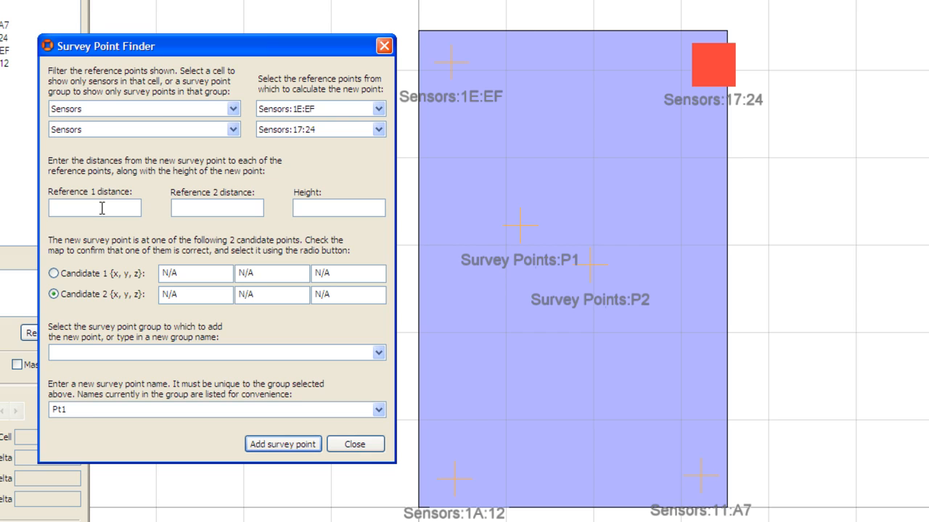
text(3.18)
key(Tab)
text(3.25)
key(Tab)
text(0.78)
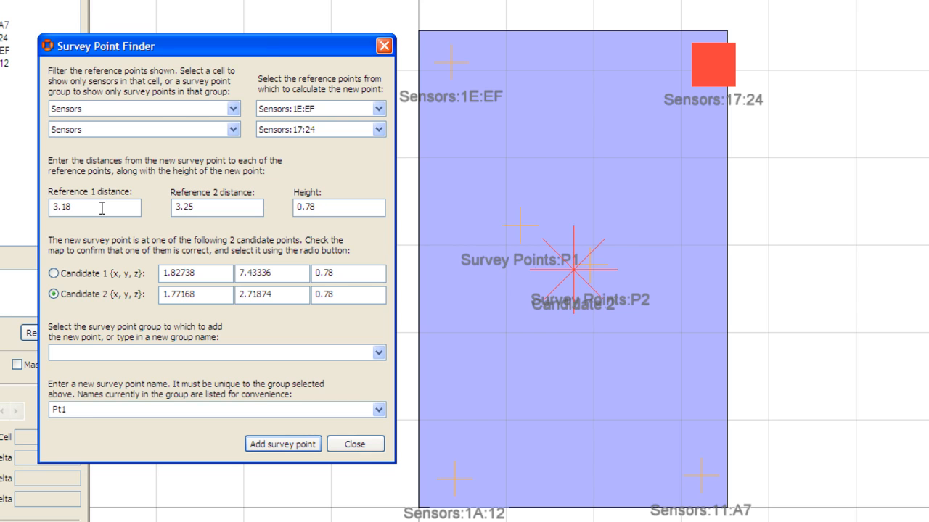
Step: Add candidate 2 as survey point Pt1 in a new group named Calibration Pts
click(86, 355)
text(Calibration Pts)
key(Tab)
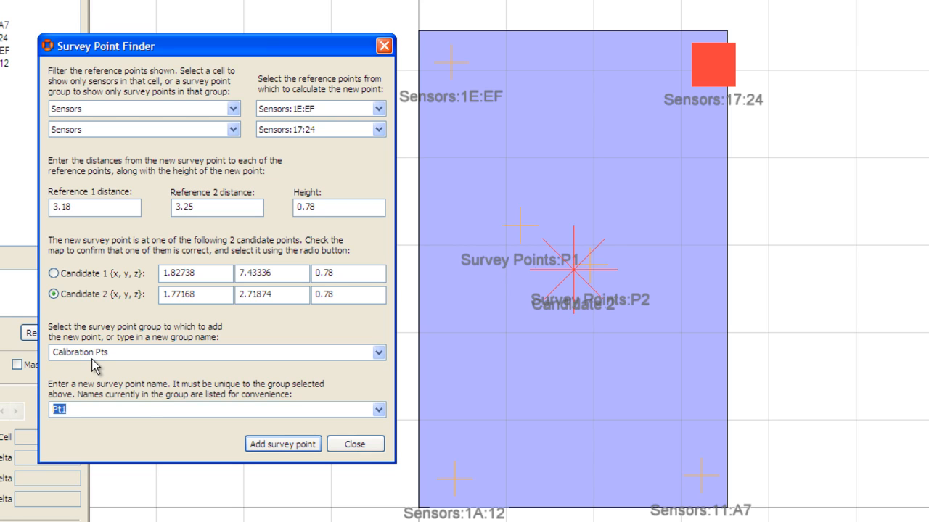
click(270, 448)
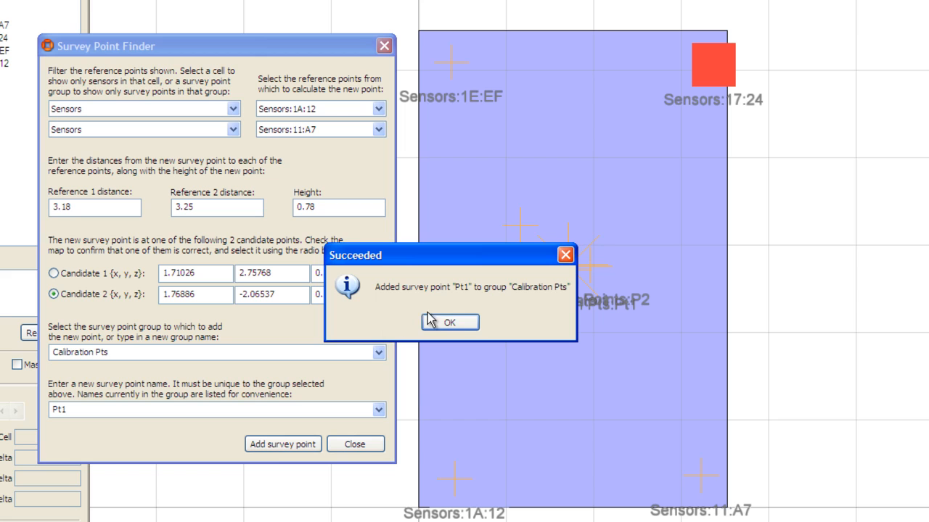
click(465, 321)
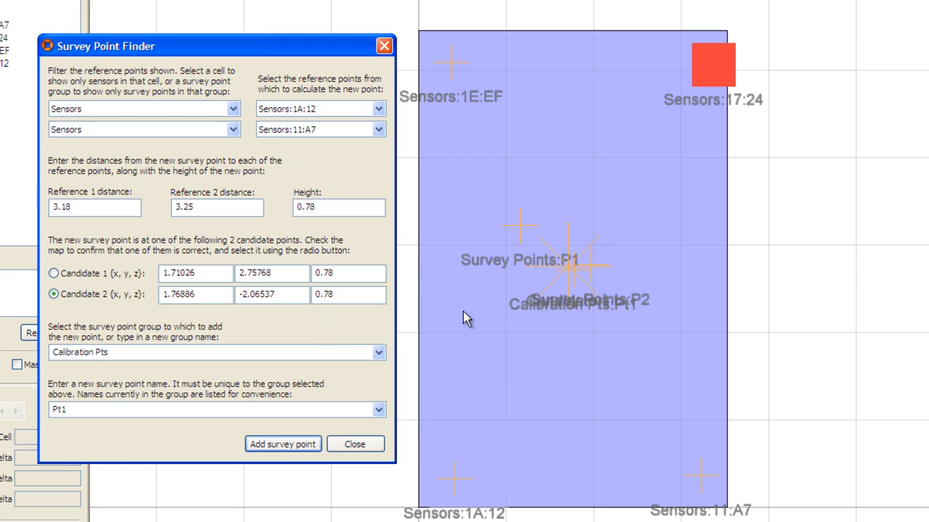